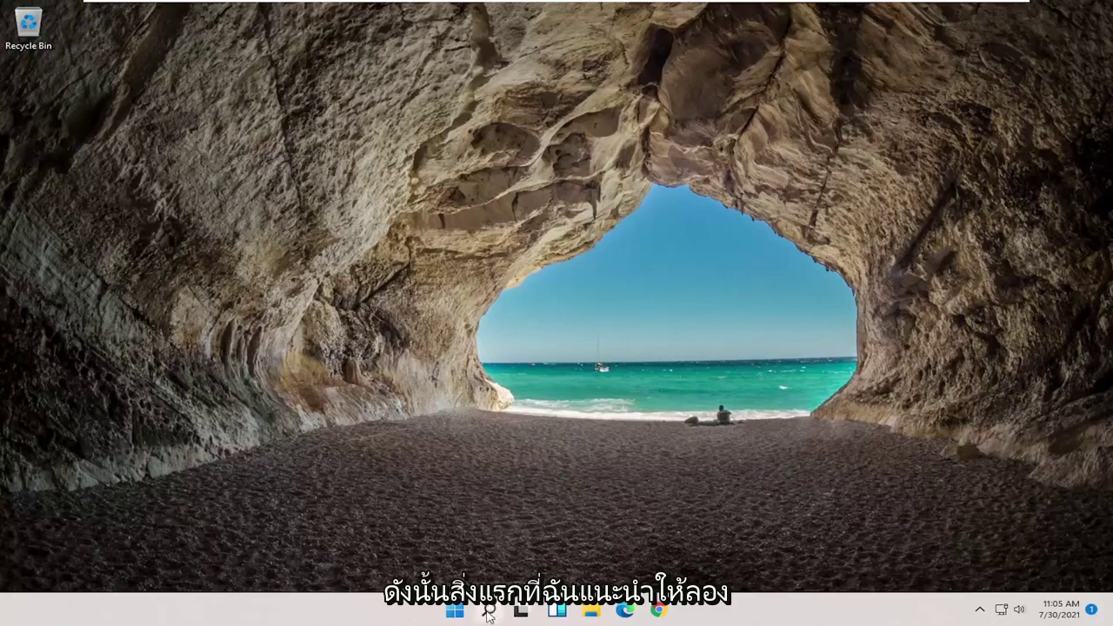
- Launch Services from a search for 'servic' and scroll down to WWAN AutoConfig
click(488, 611)
text(services)
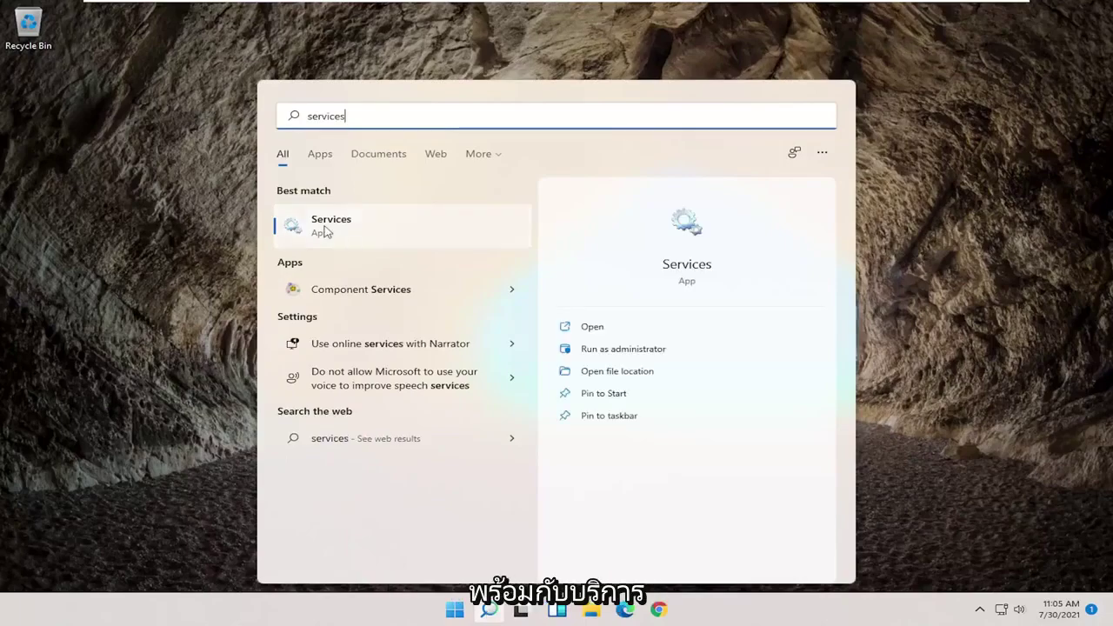
click(324, 226)
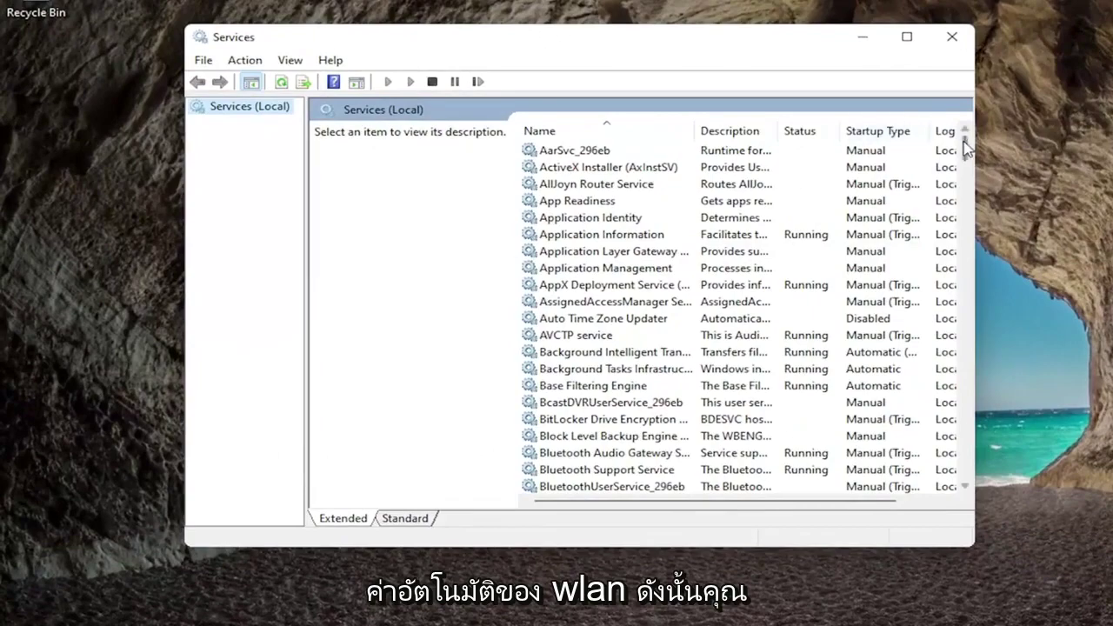
drag(962, 144, 935, 426)
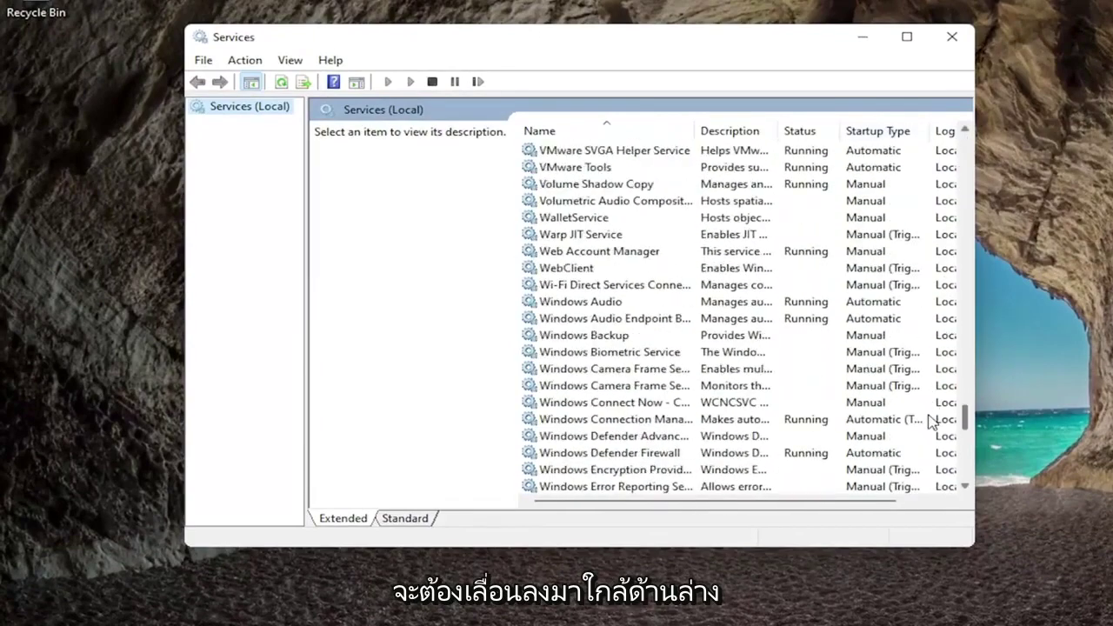
scroll(613, 260, down, 12)
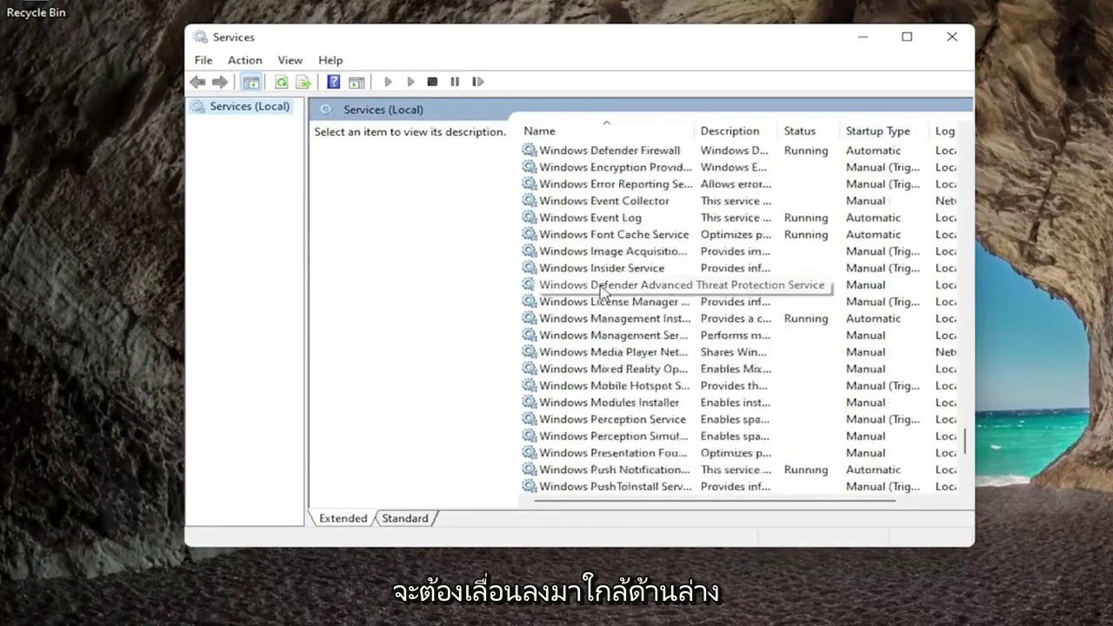
- Set WWAN AutoConfig to Automatic startup, start it, apply the change, and close Services
double_click(577, 405)
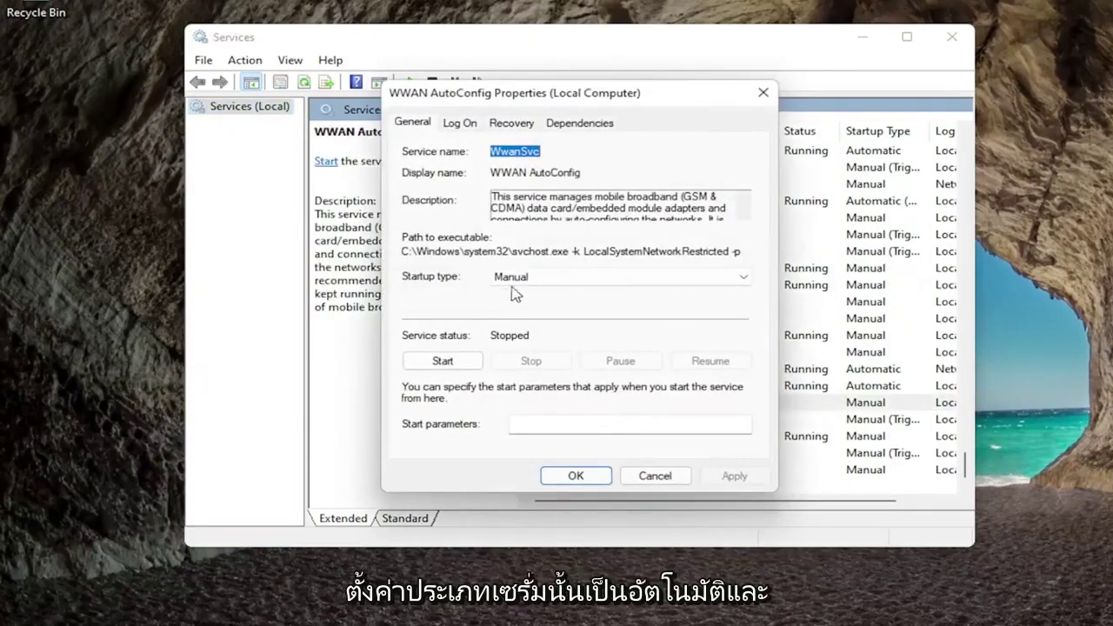
click(574, 278)
click(562, 302)
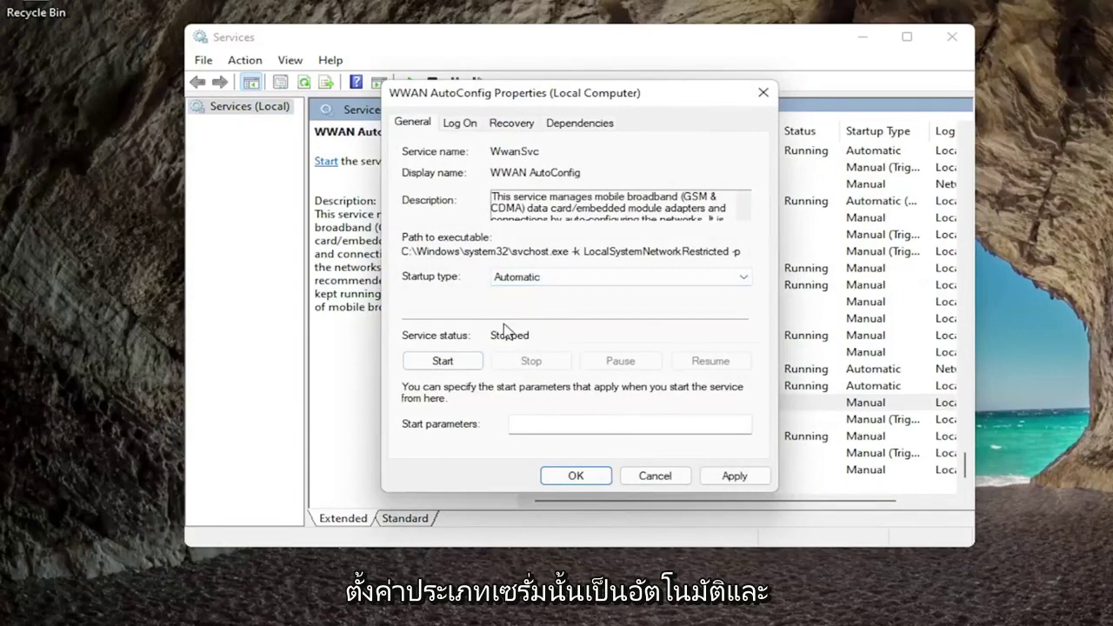
click(461, 360)
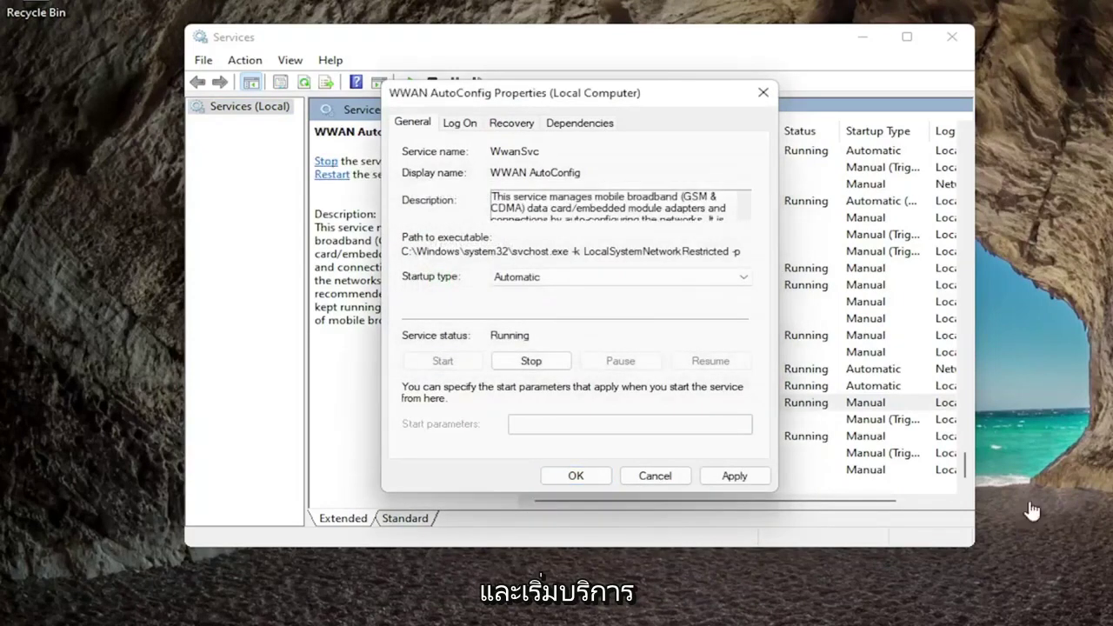
click(735, 477)
click(573, 477)
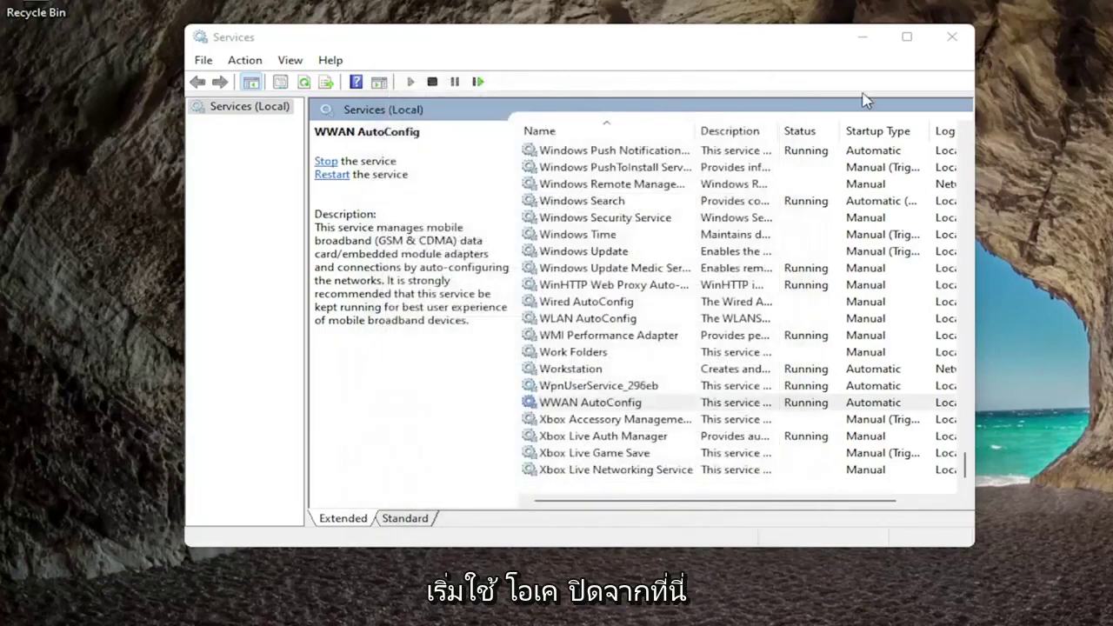
click(949, 36)
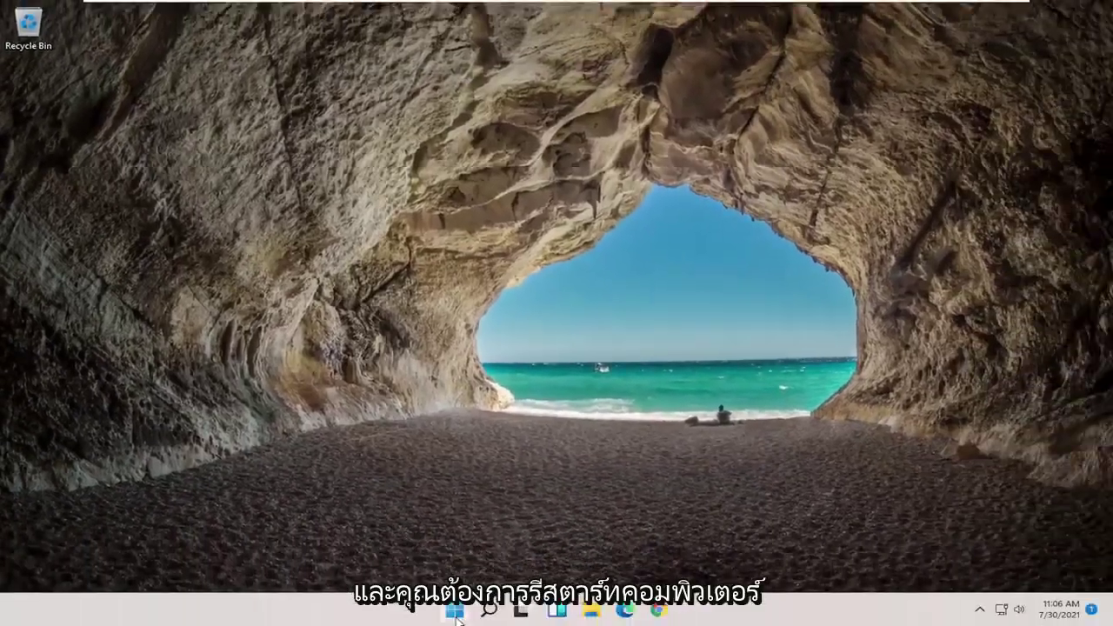
right_click(454, 609)
mouse_move(461, 554)
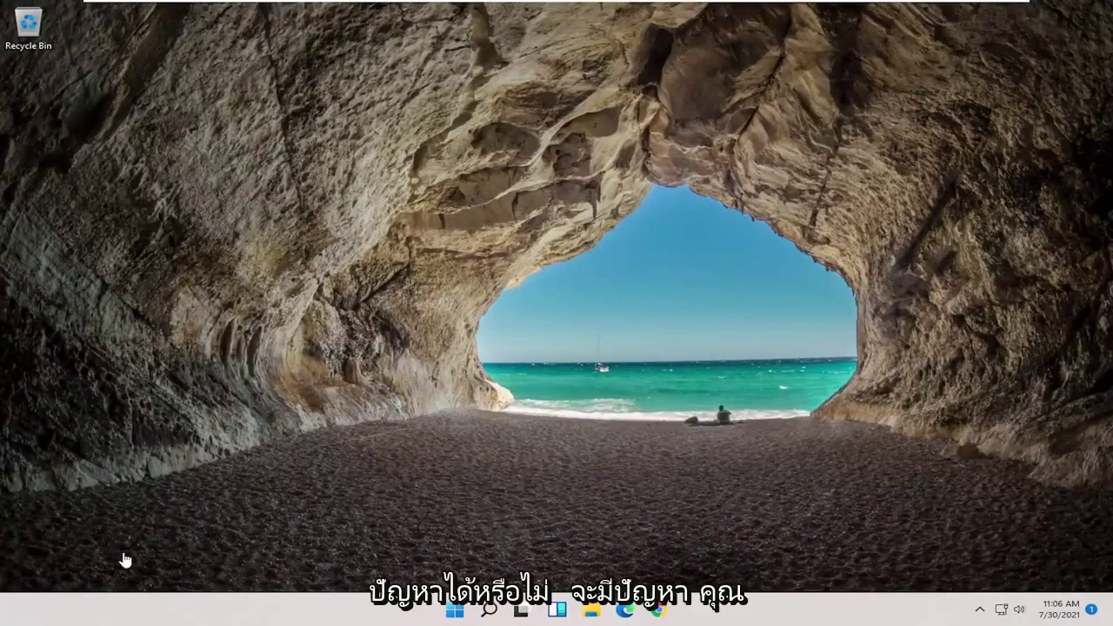
- Launch Command Prompt as administrator from a search for 'cmd'
click(490, 609)
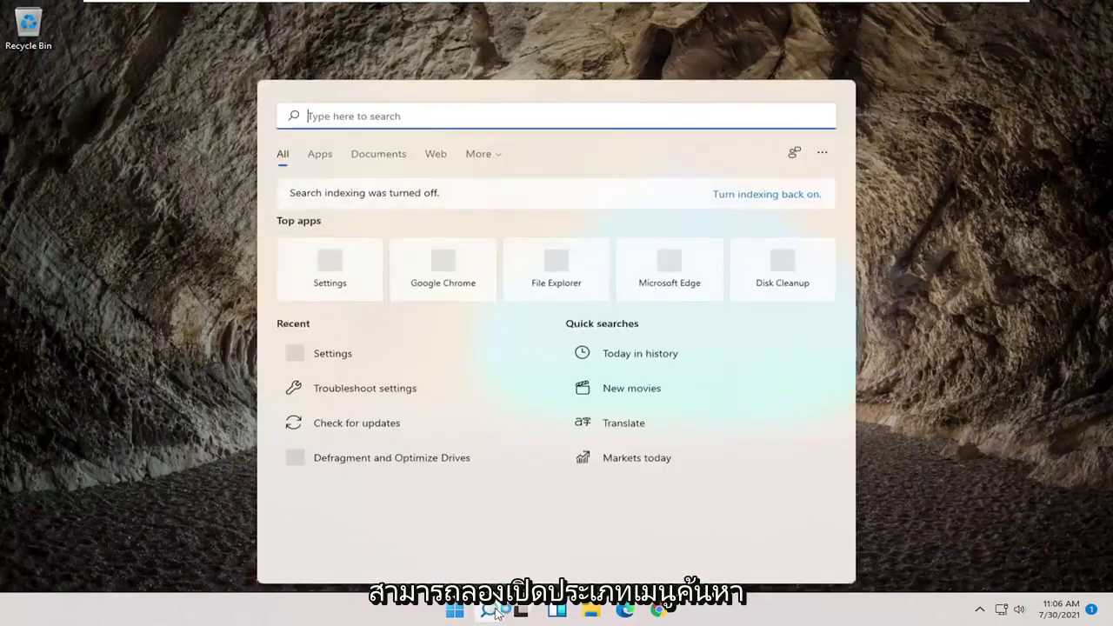
text(cmd)
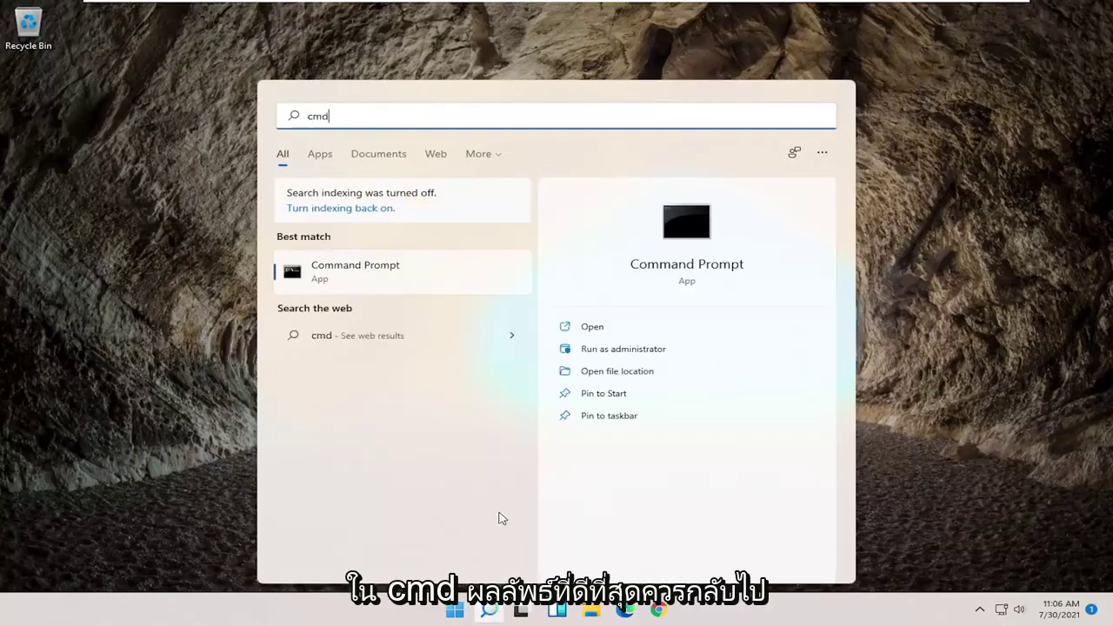
right_click(368, 269)
click(437, 290)
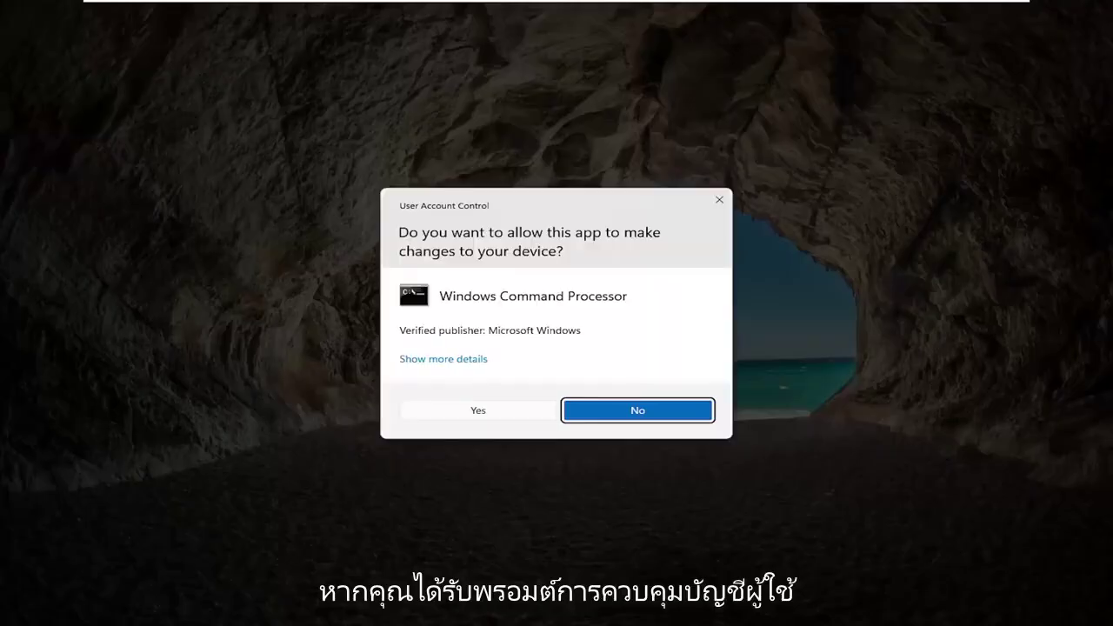
- Approve the admin prompt and run 'netsh winsock reset' in Command Prompt
click(478, 409)
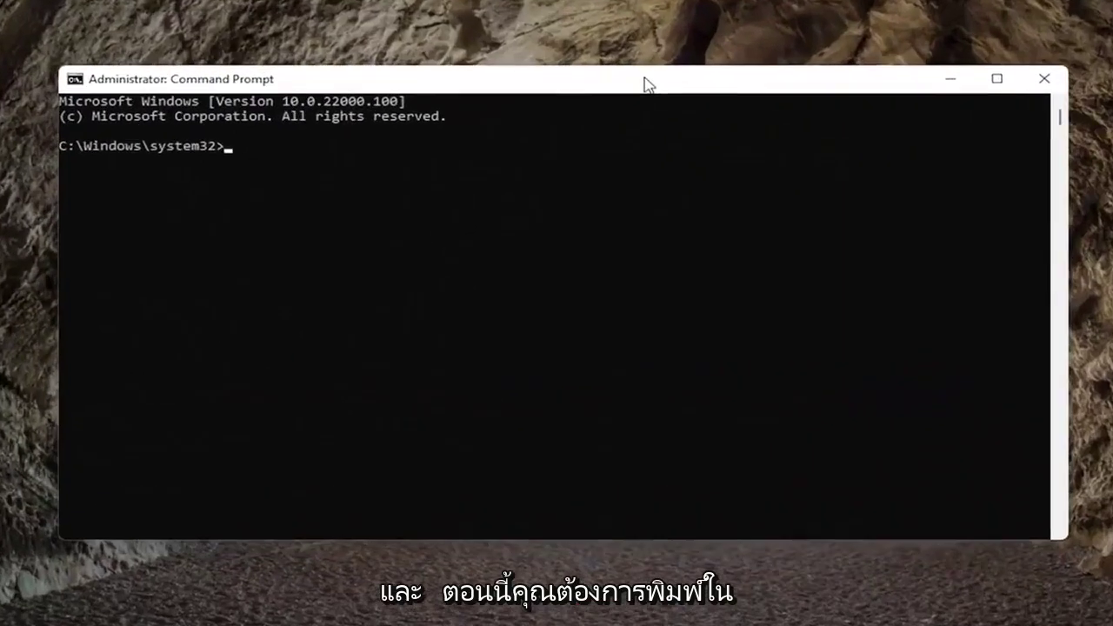
text(n)
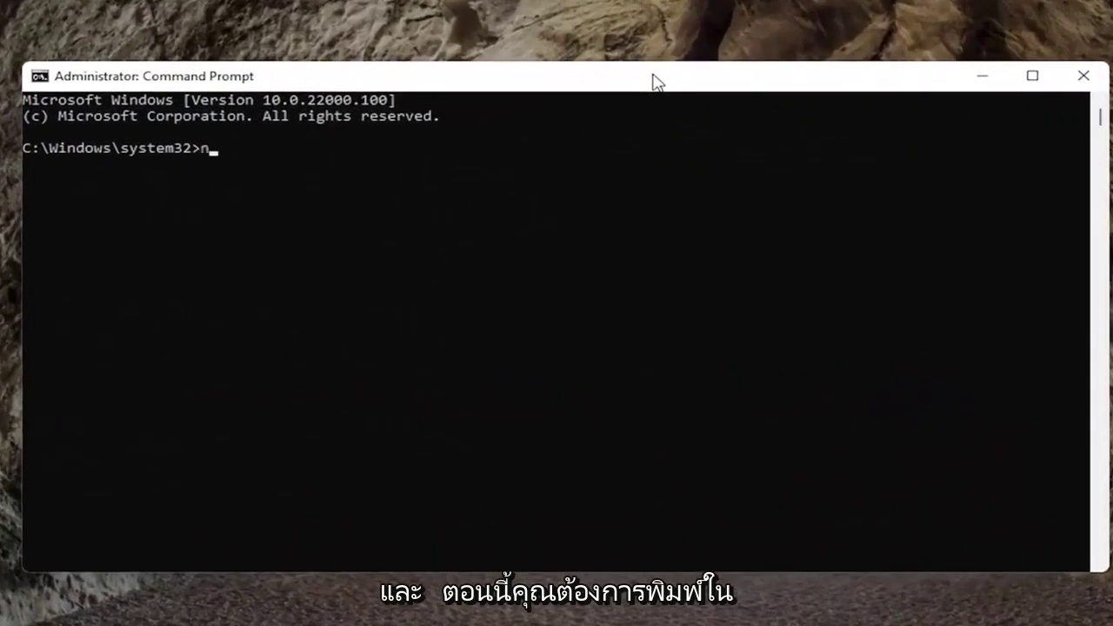
text(etsh wi)
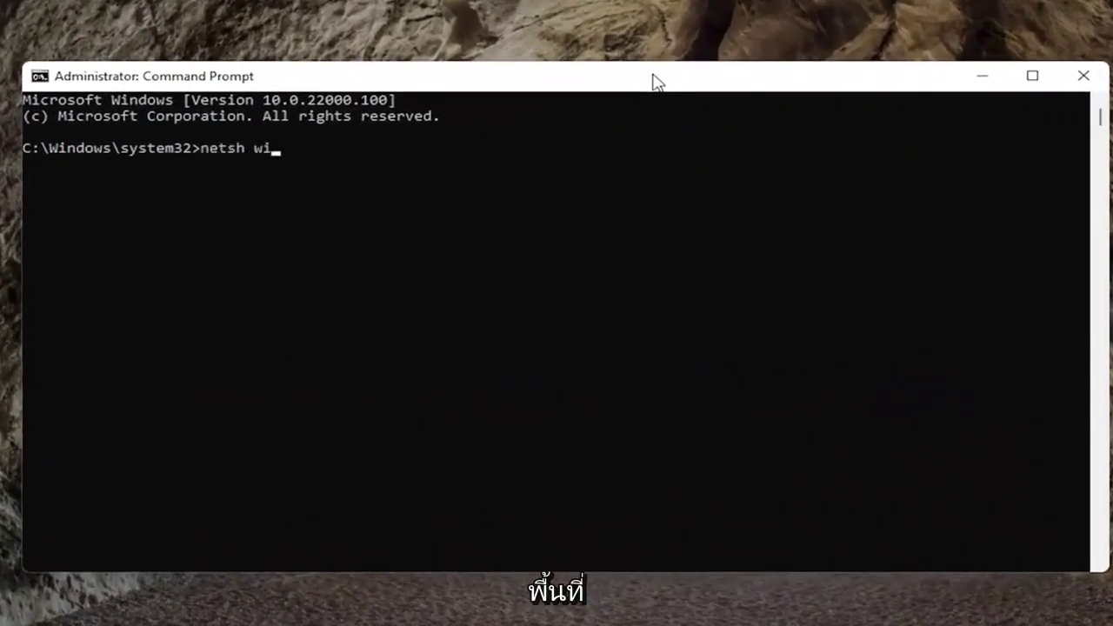
text(nso)
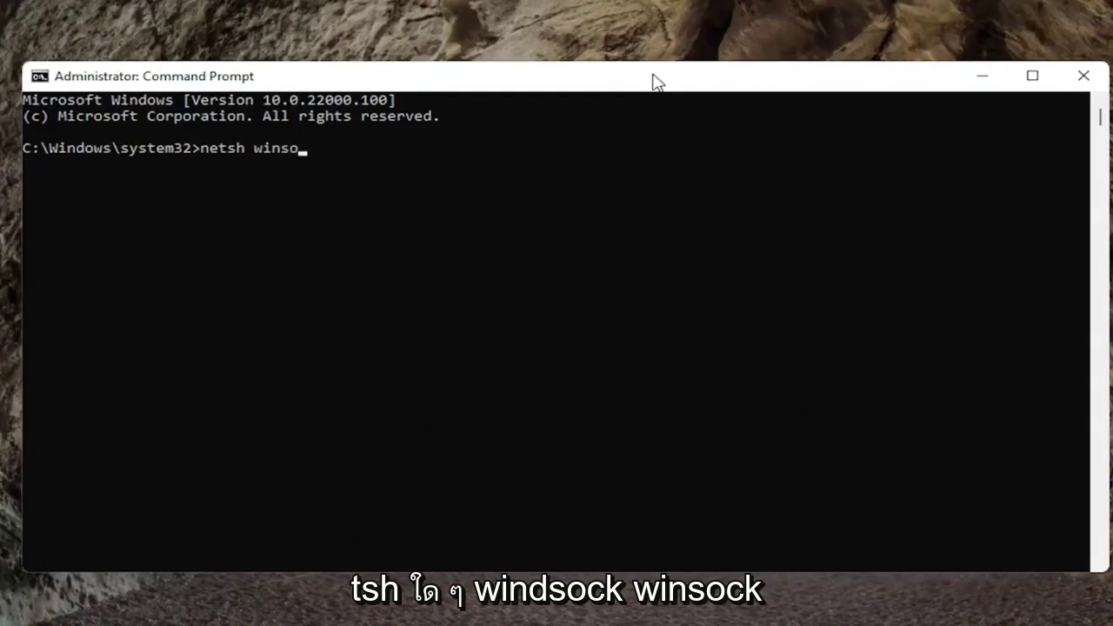
text(ck reset)
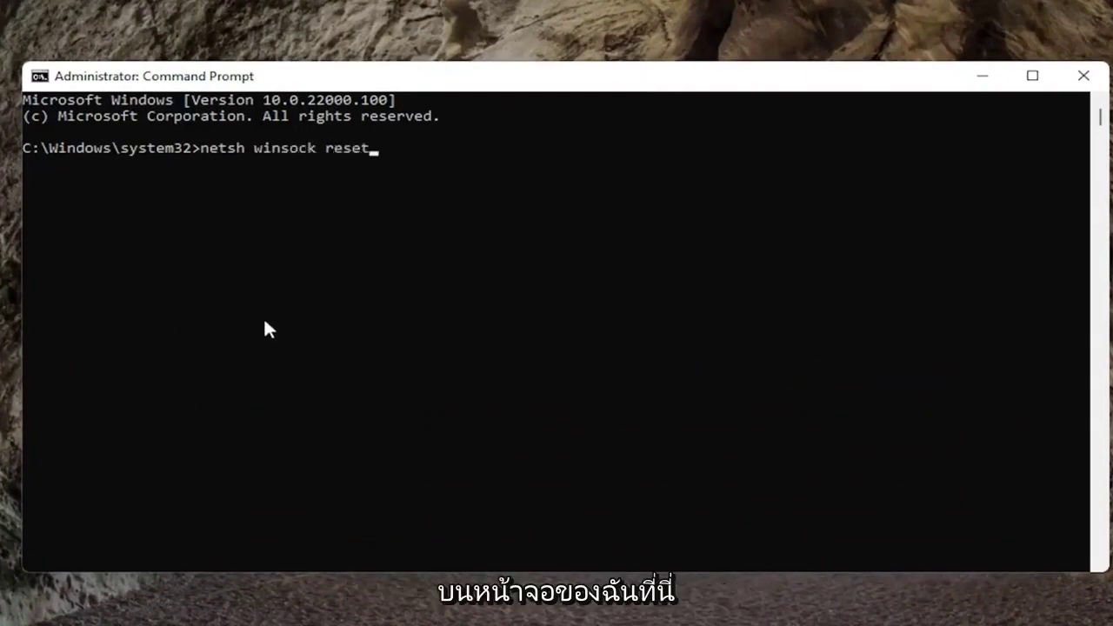
key(Return)
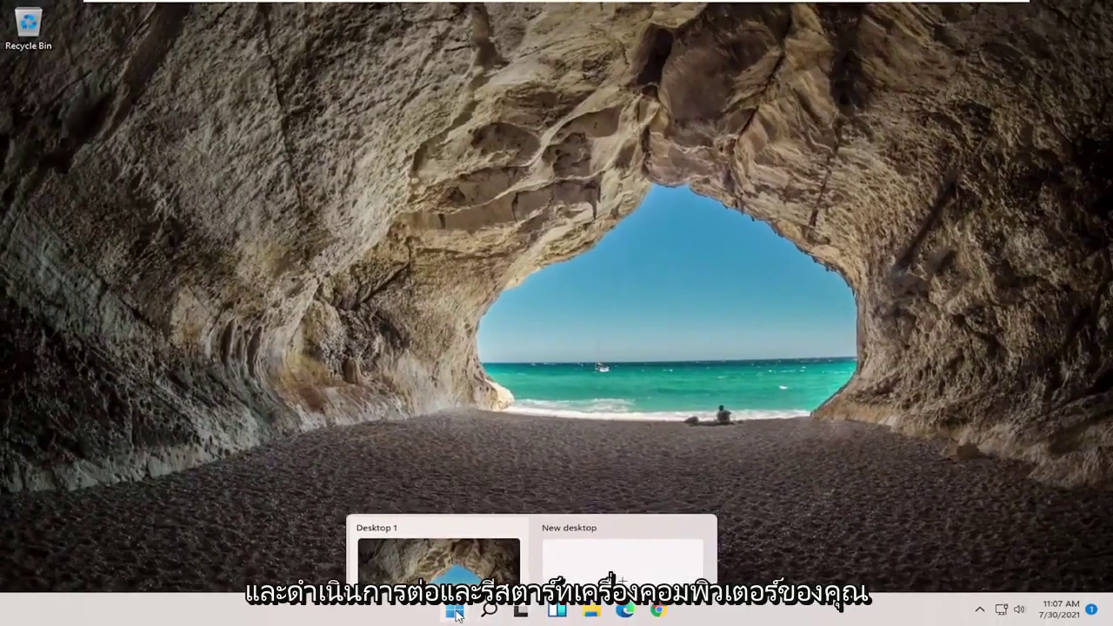
- Restart Windows from the Start button's power menu
right_click(457, 614)
mouse_move(447, 556)
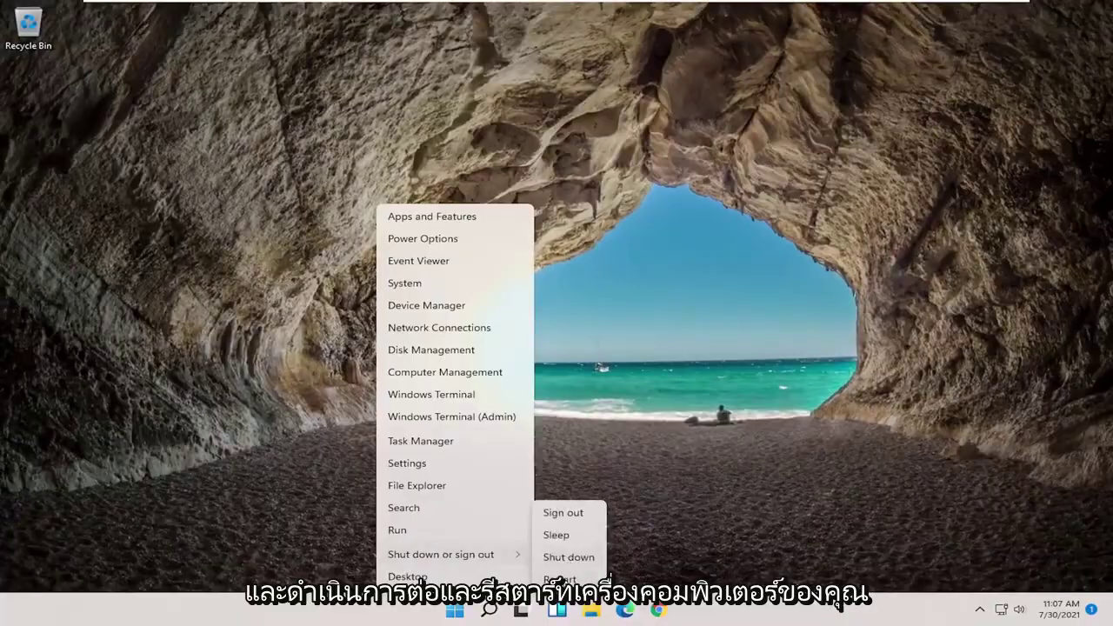
click(559, 578)
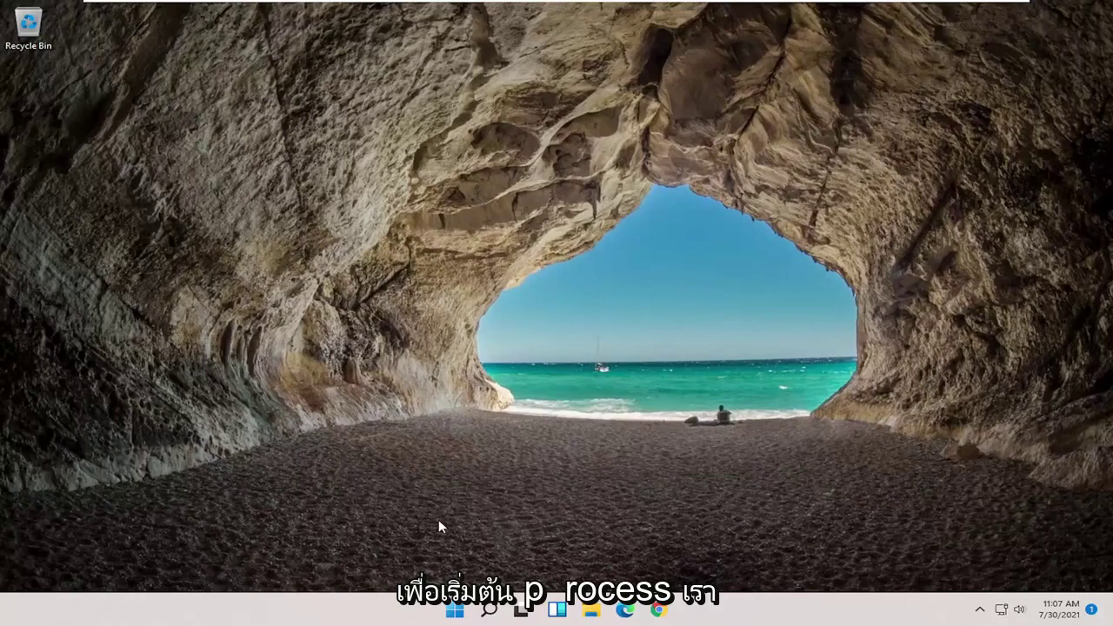
- Launch Settings from a search for 'settings' and expand its category list
click(454, 611)
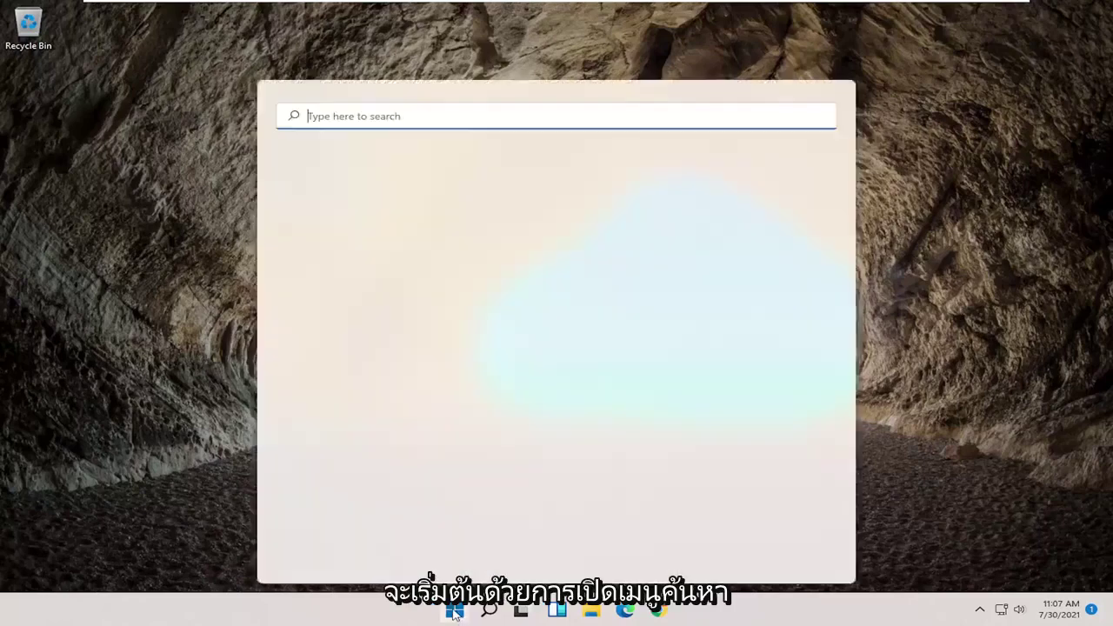
text(setting)
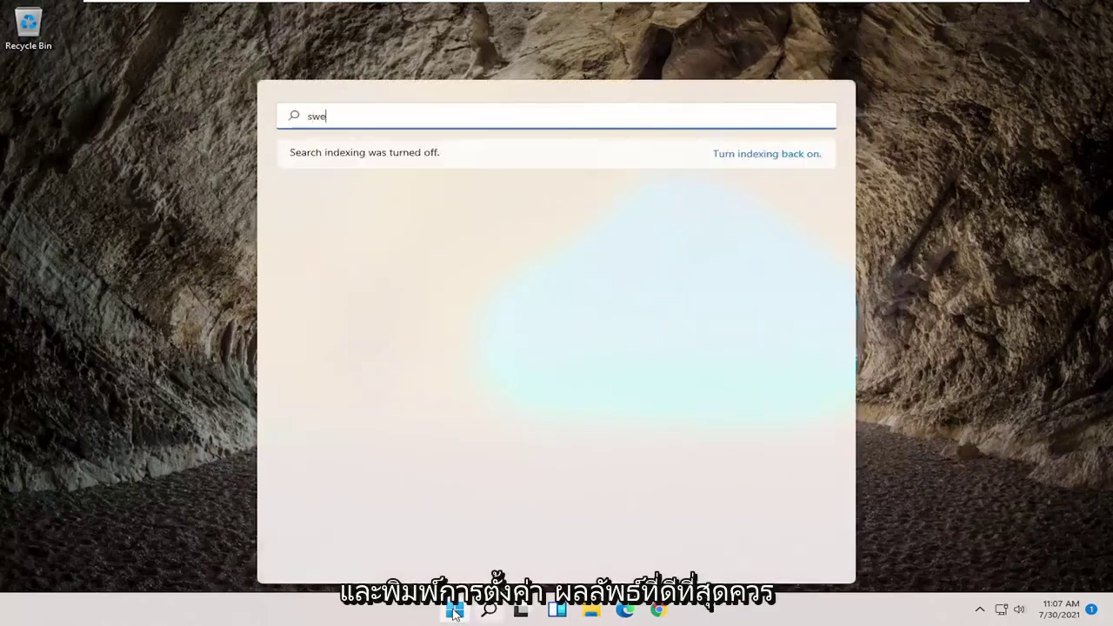
text(s)
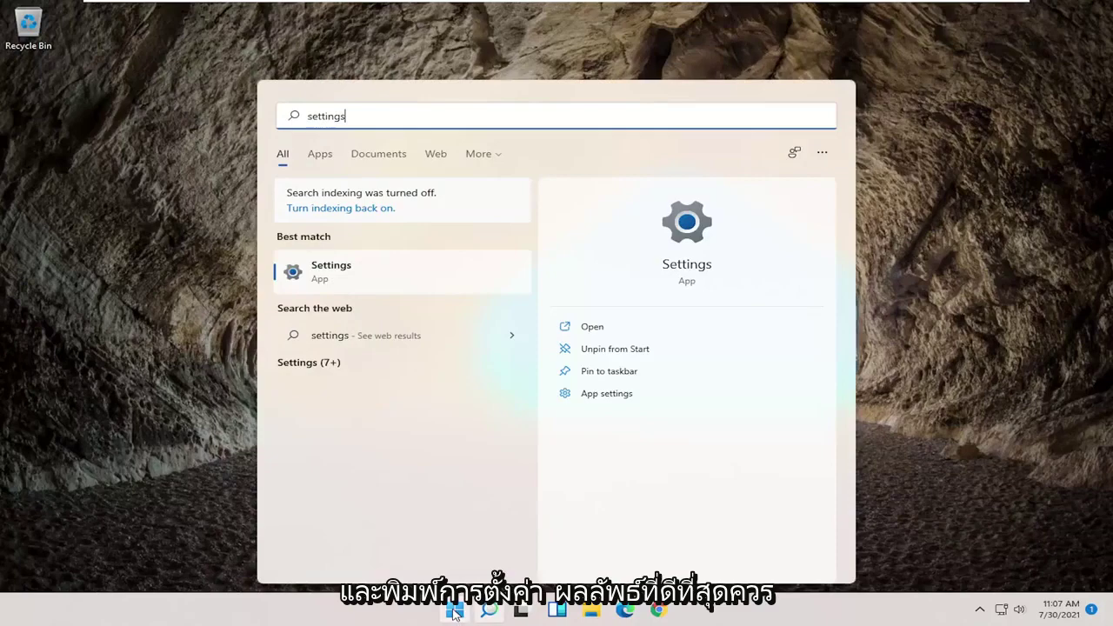
click(347, 277)
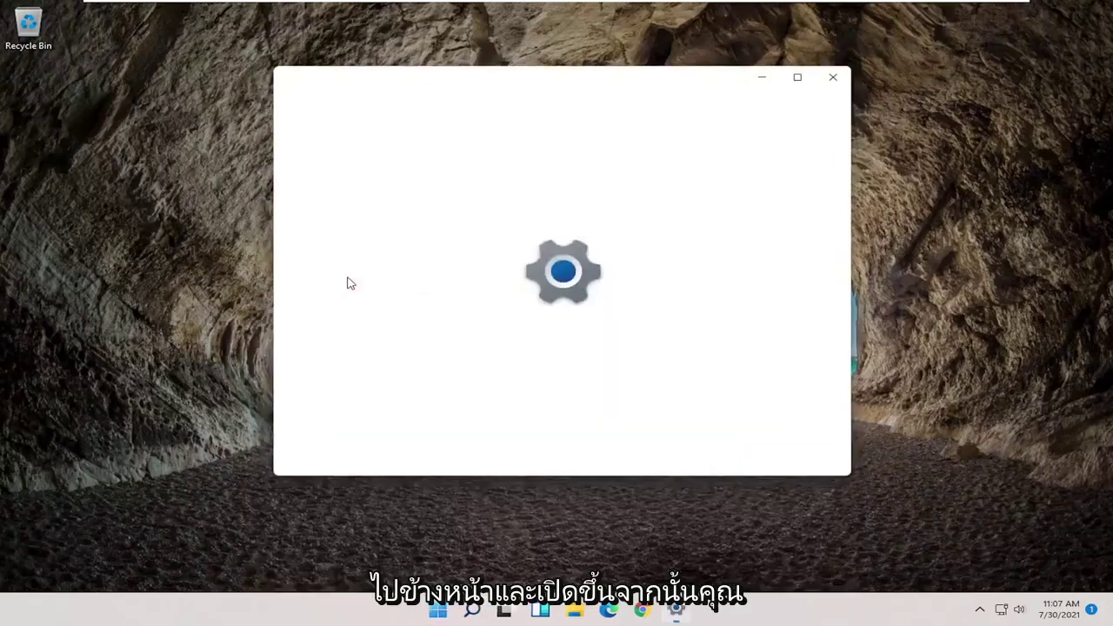
click(323, 80)
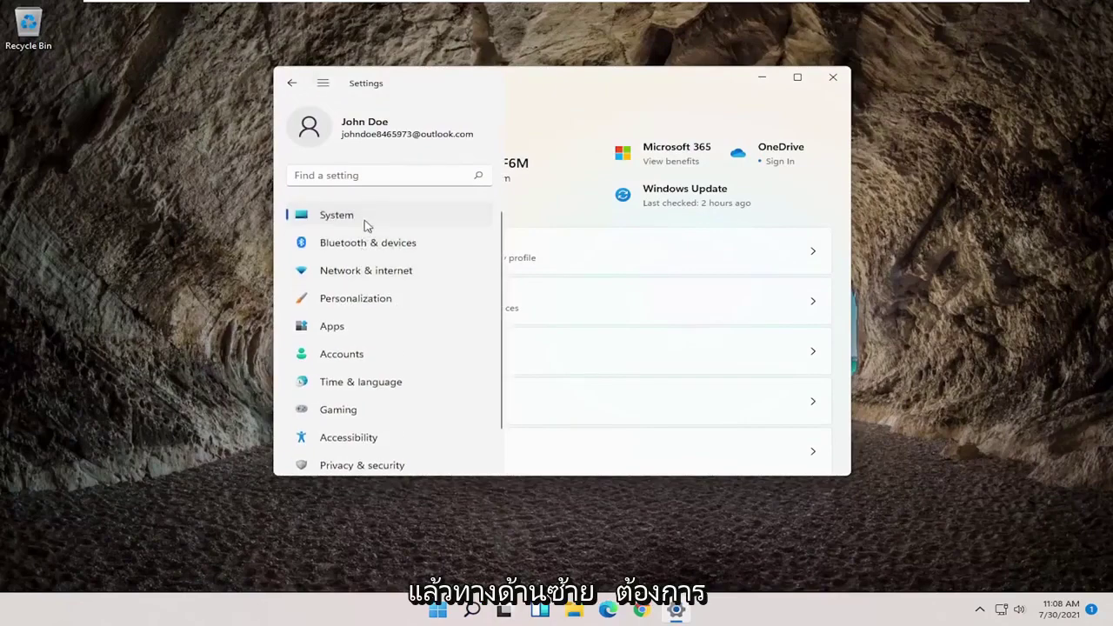
- Go from Network & internet through Advanced network settings to the Network reset page
click(374, 278)
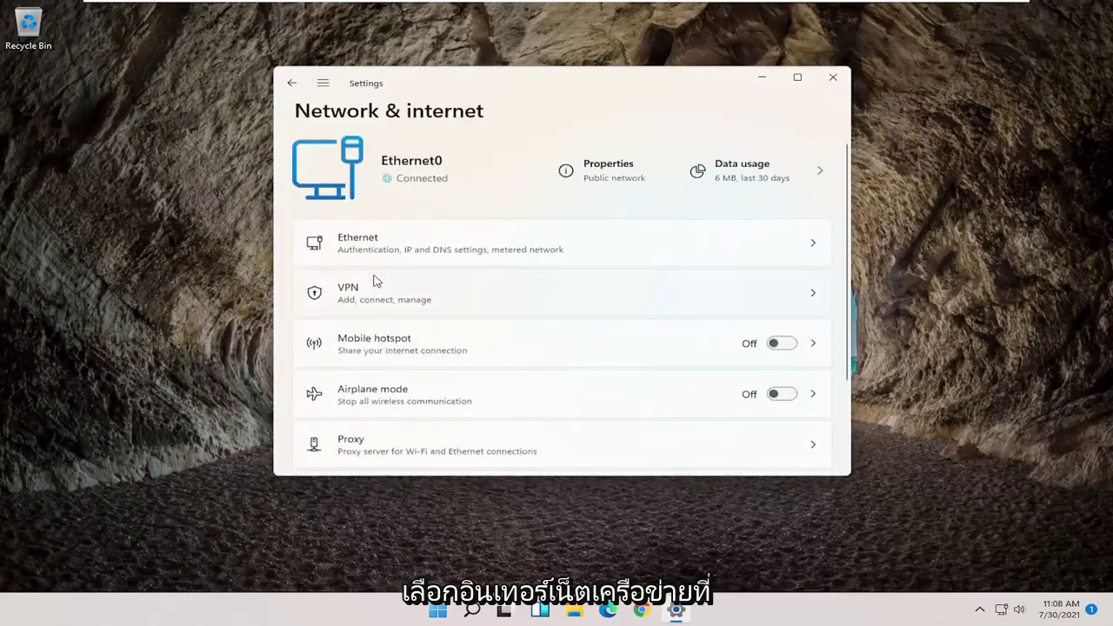
scroll(375, 280, down, 3)
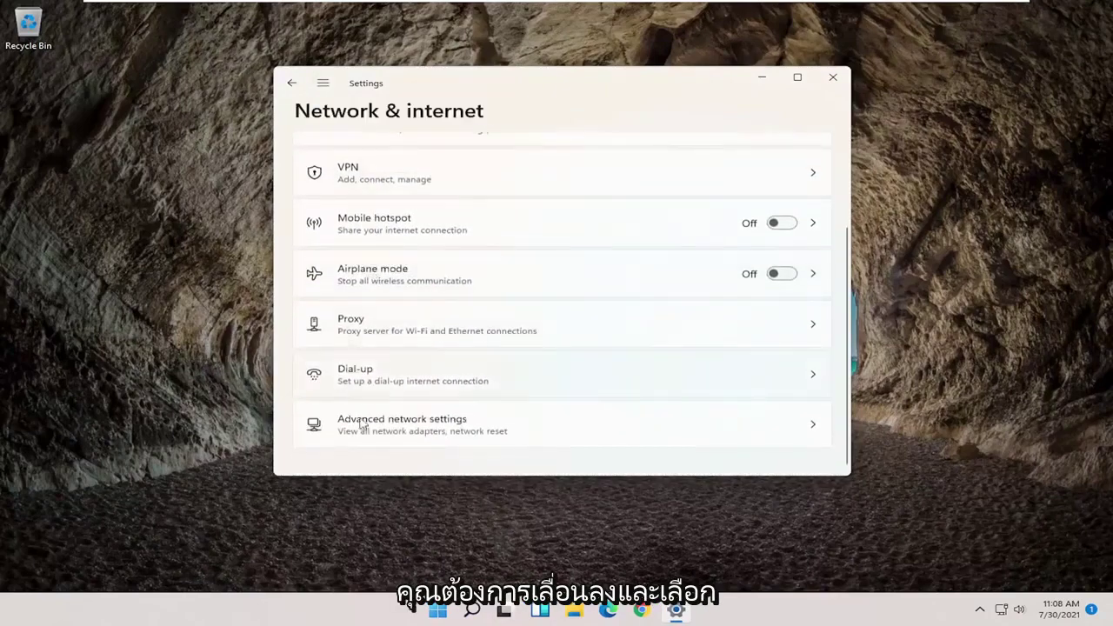
click(461, 436)
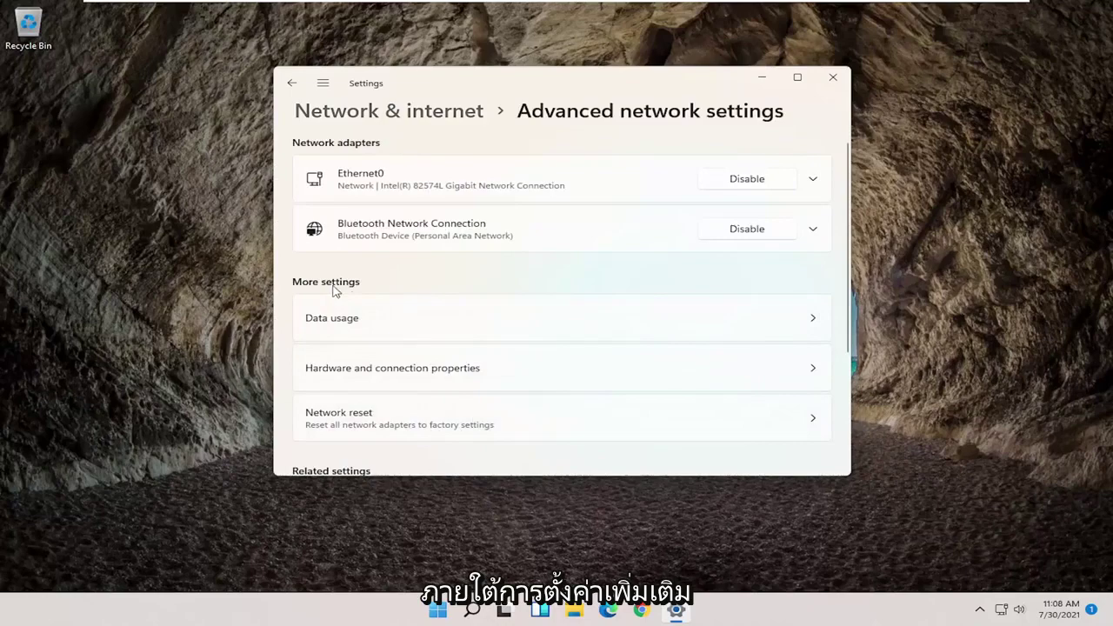
scroll(360, 319, down, 1)
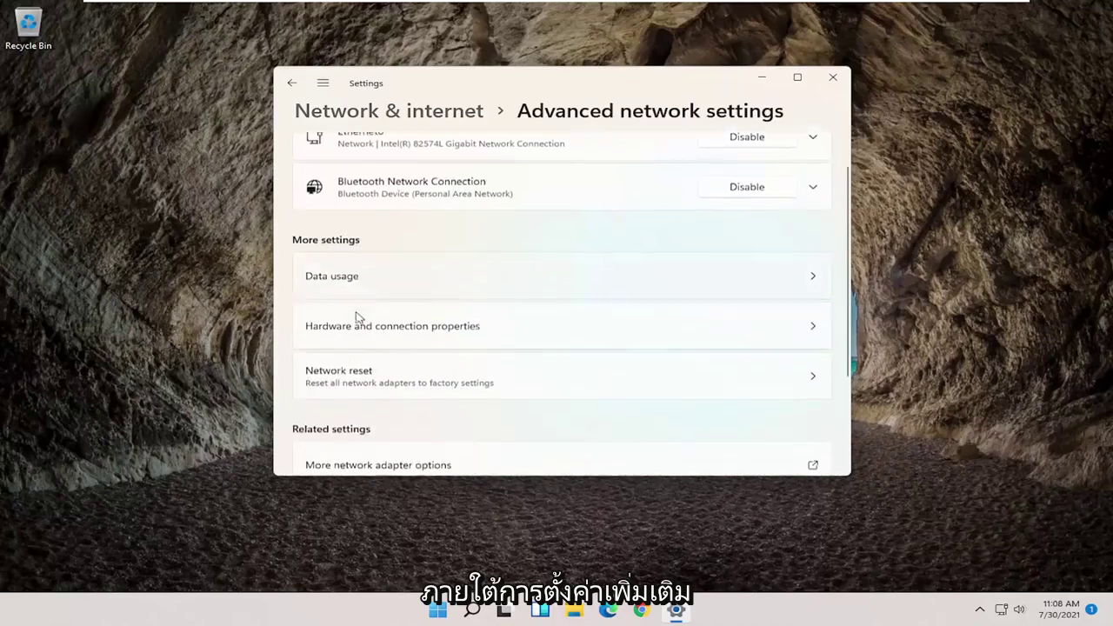
click(471, 378)
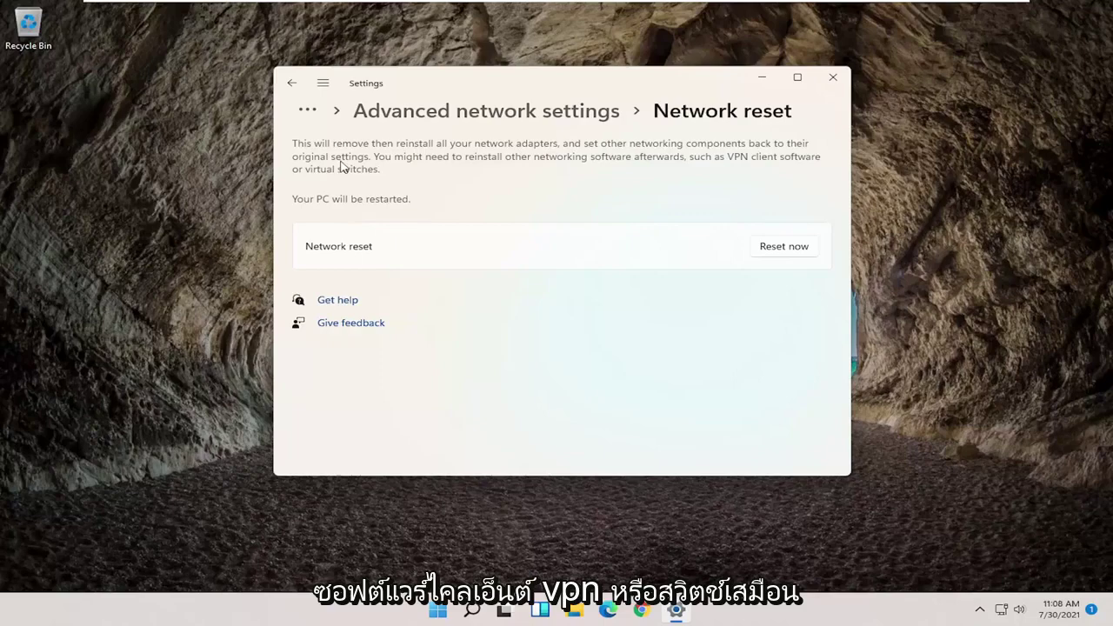
- Confirm Reset now with Yes, dismiss the 5-minute sign-out notice, and close Settings
click(786, 249)
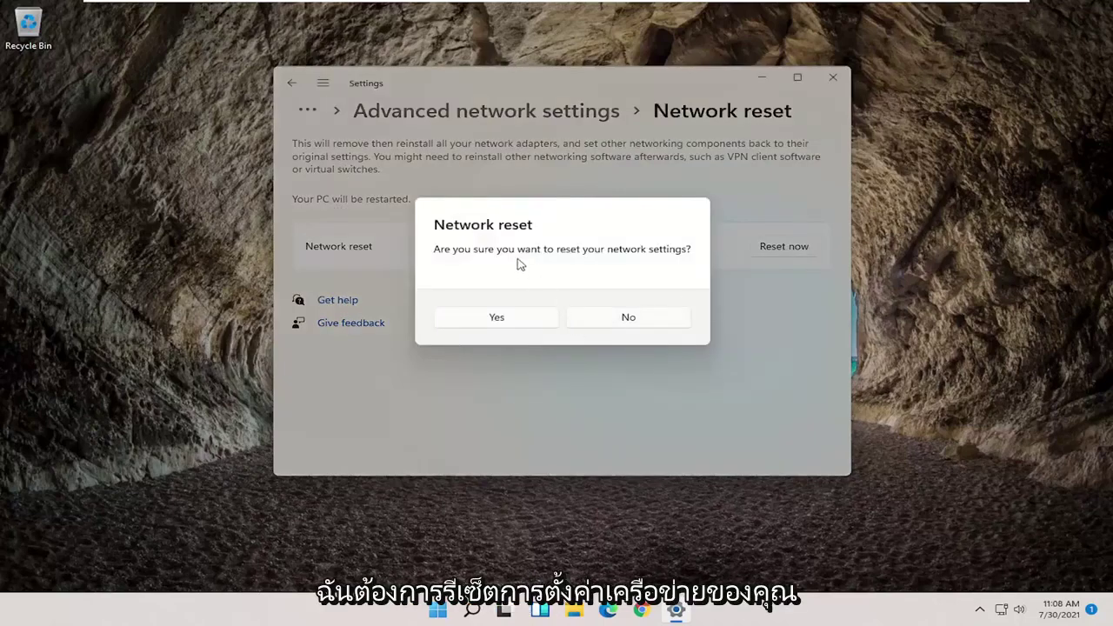
click(511, 326)
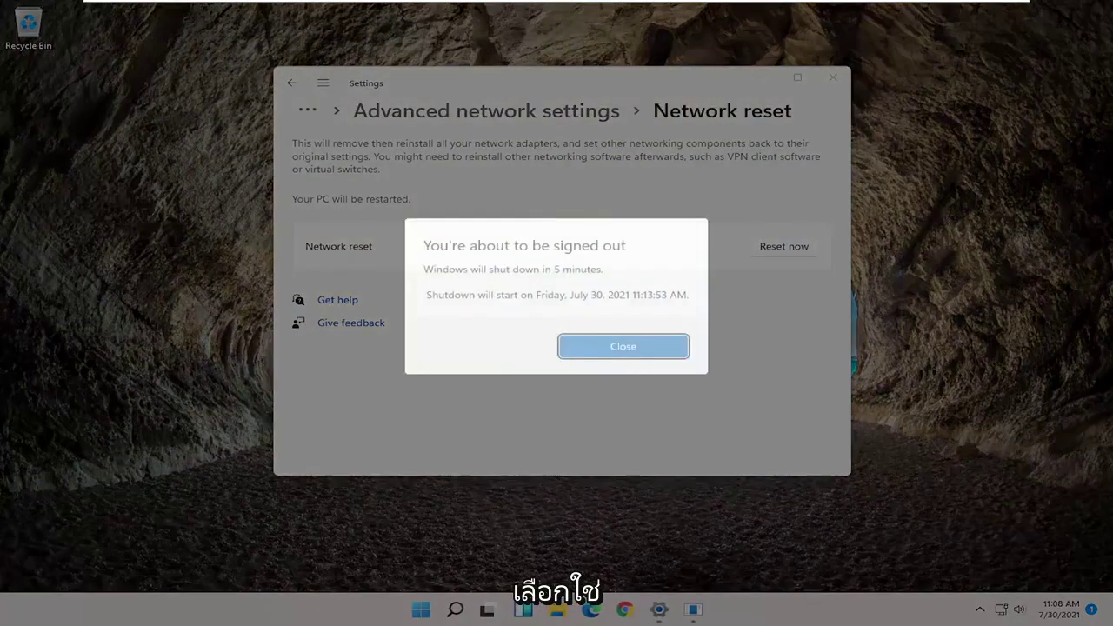
click(631, 347)
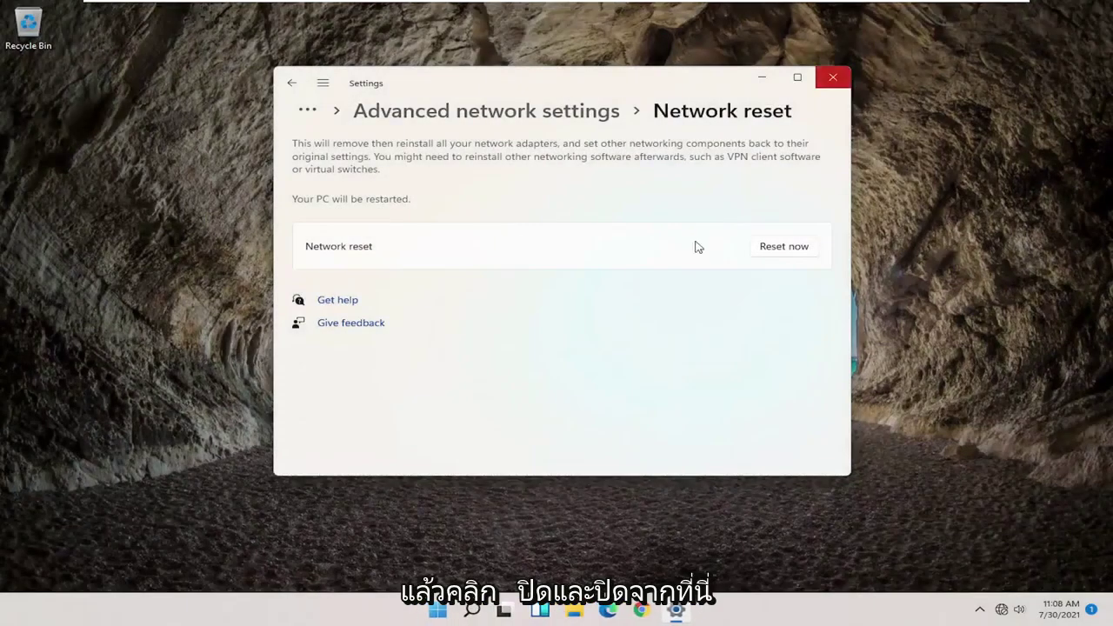
click(832, 77)
- Restart the PC from the Start power menu to apply the network reset
right_click(453, 611)
mouse_move(470, 558)
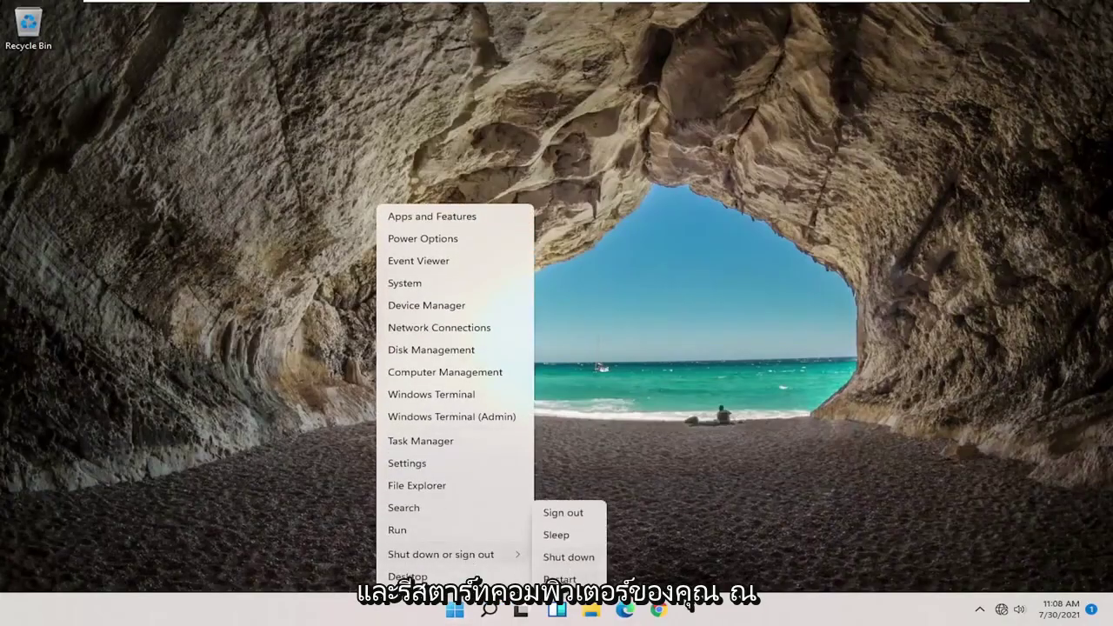
click(563, 579)
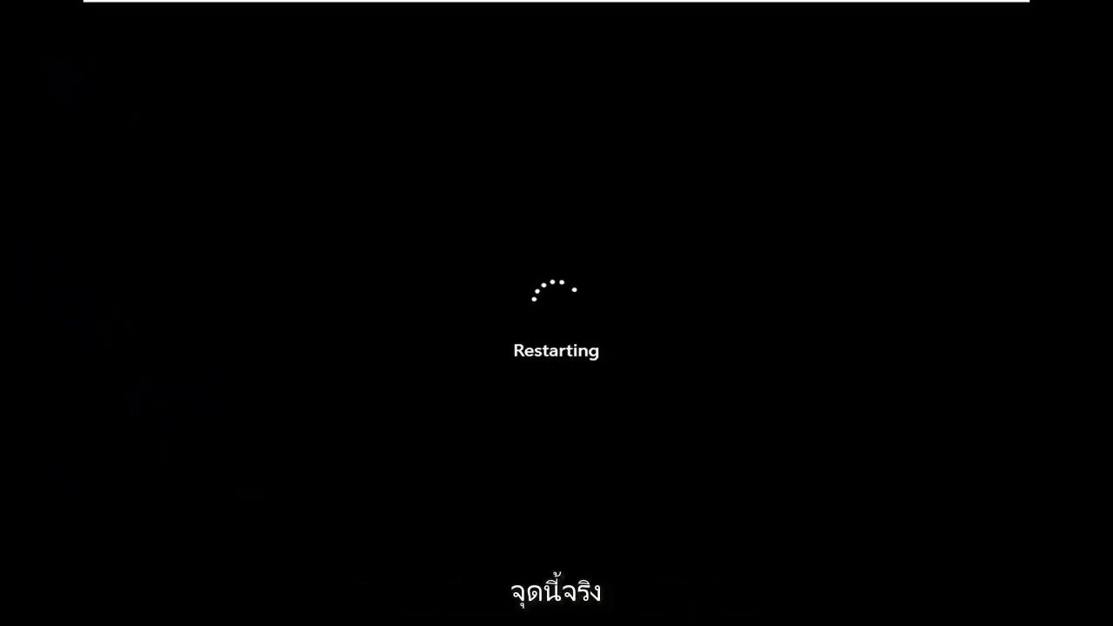